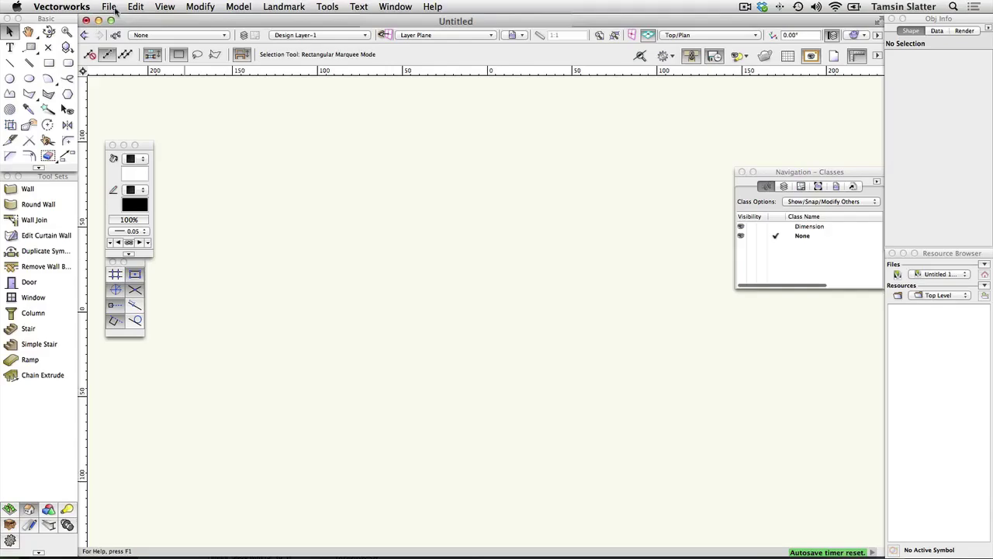
# Create a new document from the Landmark (Metric-mm).sta template and enlarge its window to fill the workspace.
pyautogui.click(109, 6)
pyautogui.click(116, 22)
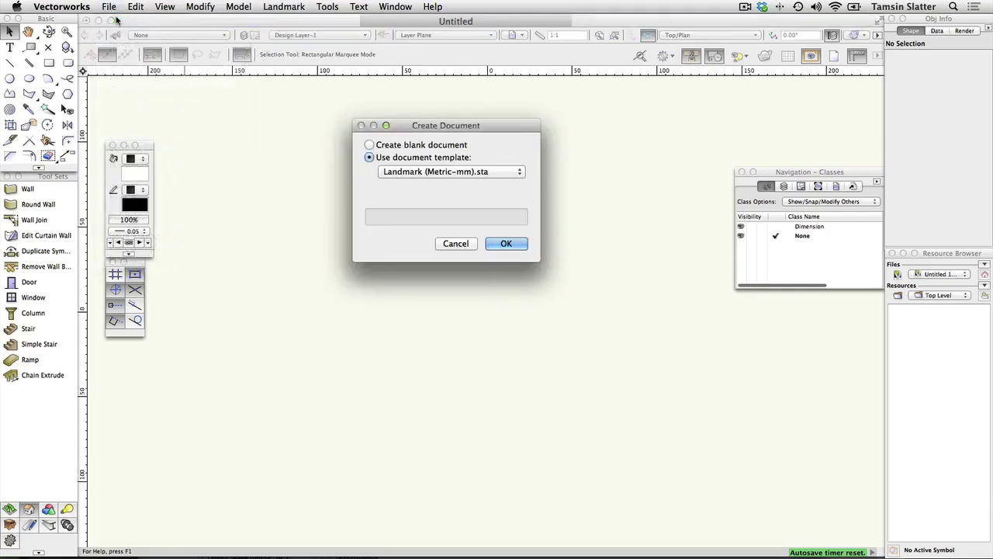
pyautogui.click(368, 156)
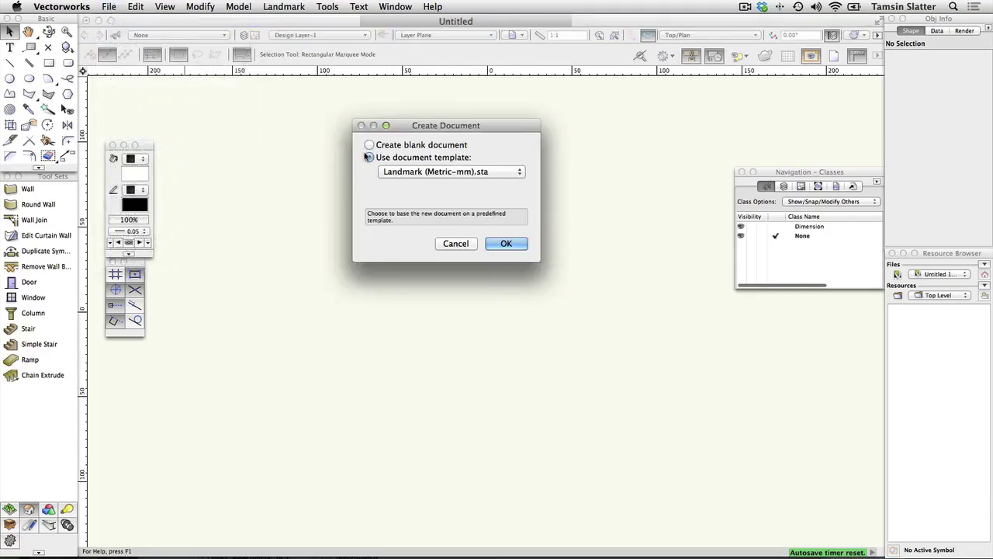
pyautogui.click(508, 174)
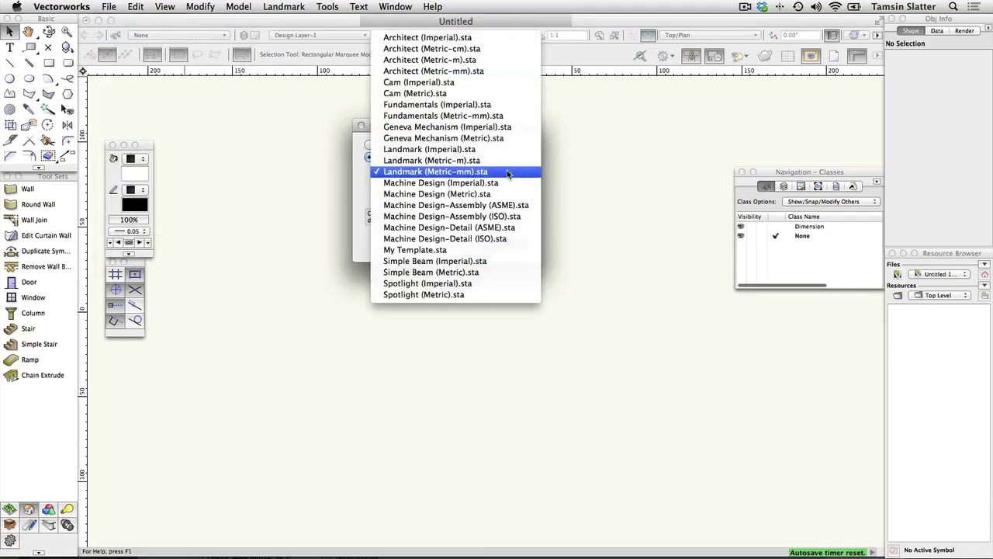
pyautogui.click(508, 173)
pyautogui.click(507, 242)
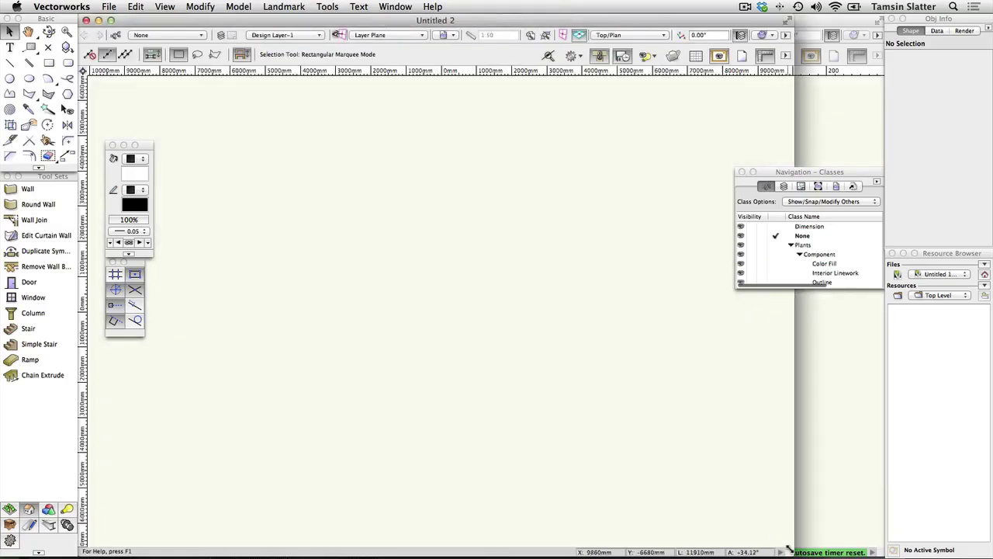
pyautogui.moveTo(790, 549); pyautogui.dragTo(879, 552)
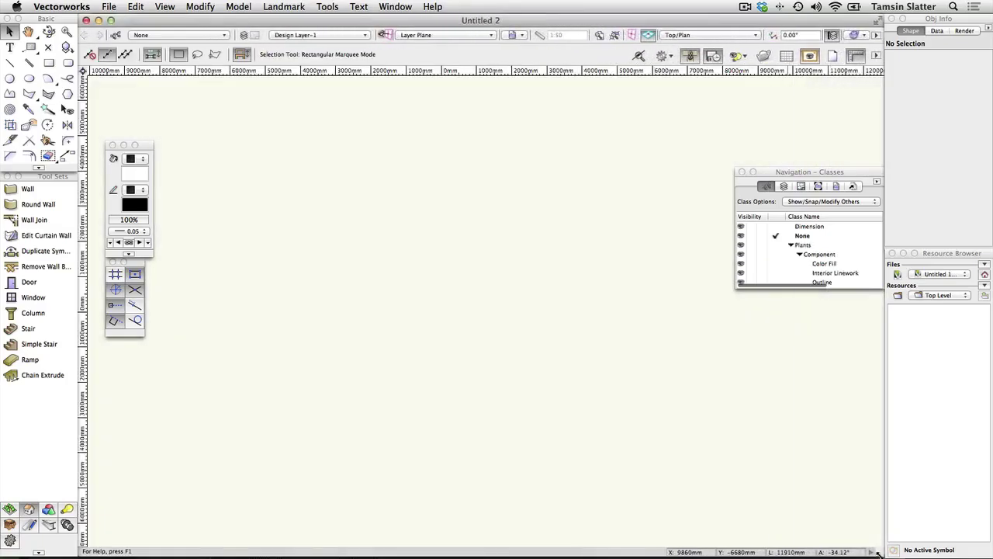
# Open the page setup for the new document.
pyautogui.click(118, 8)
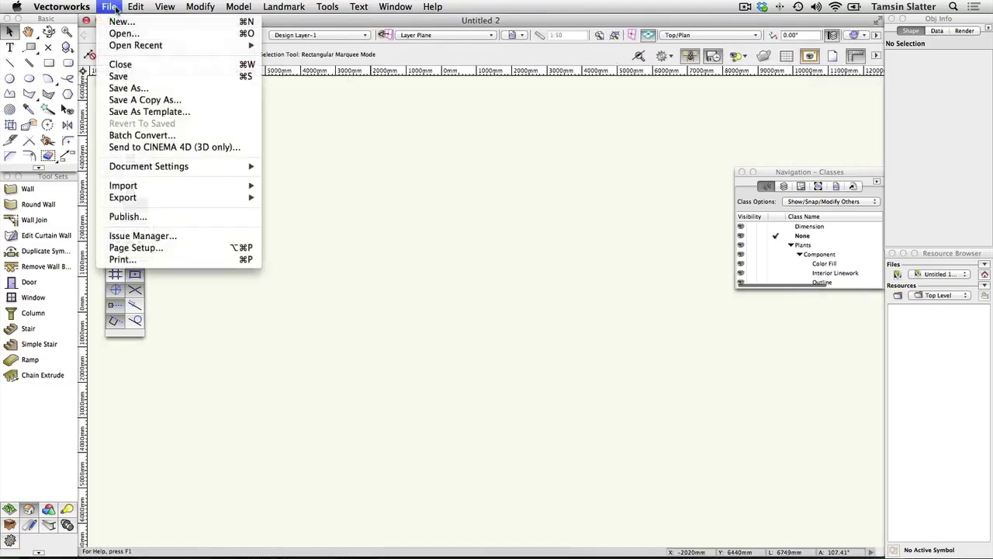
pyautogui.click(144, 248)
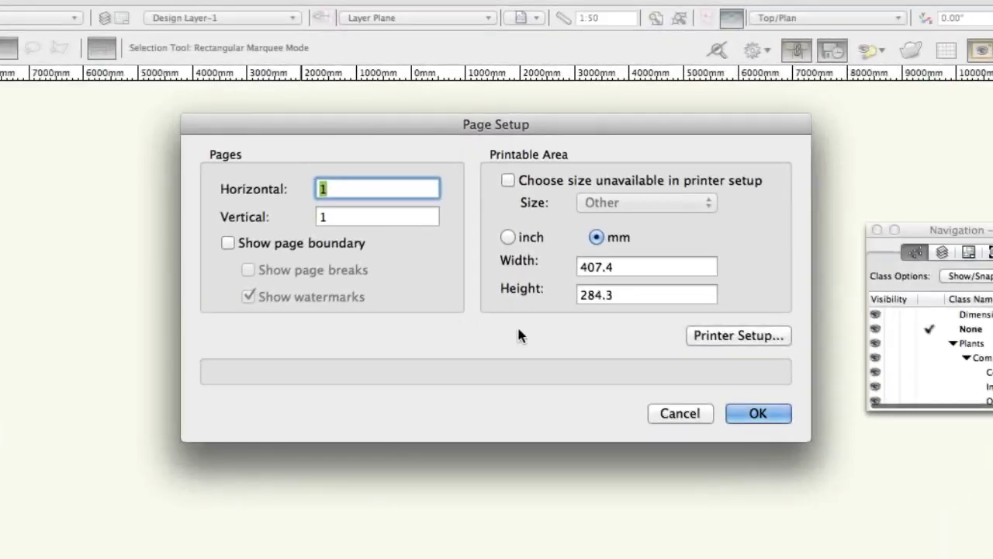
pyautogui.click(733, 342)
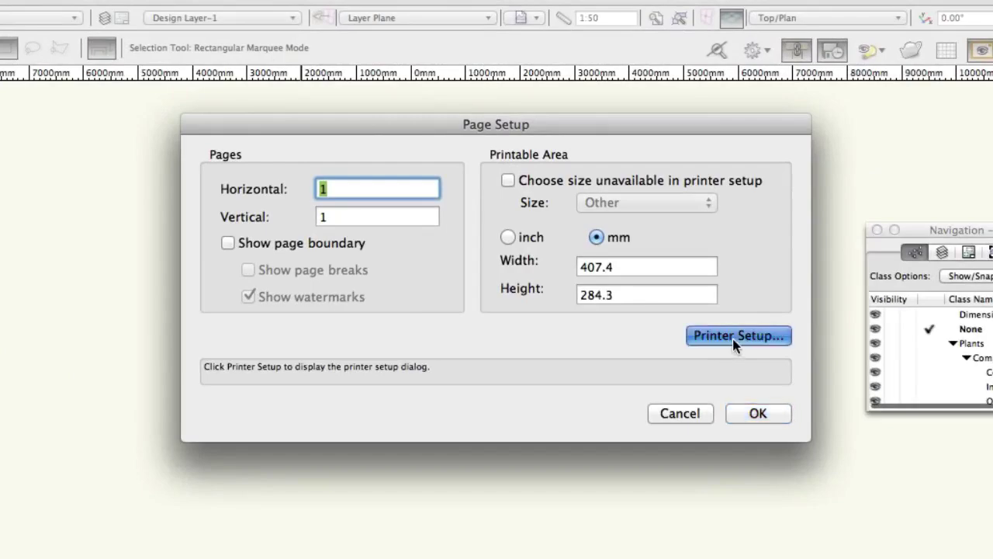
pyautogui.click(577, 272)
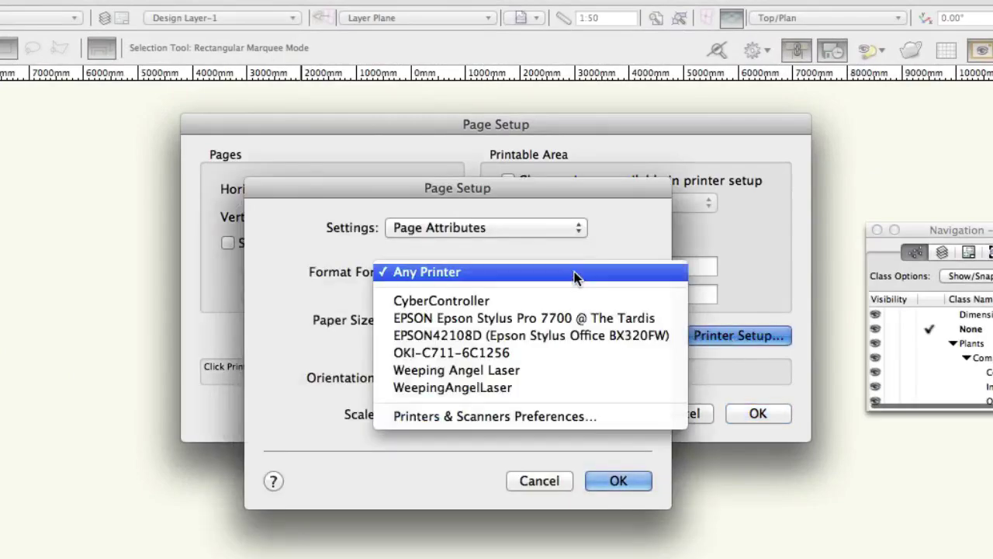
pyautogui.click(540, 318)
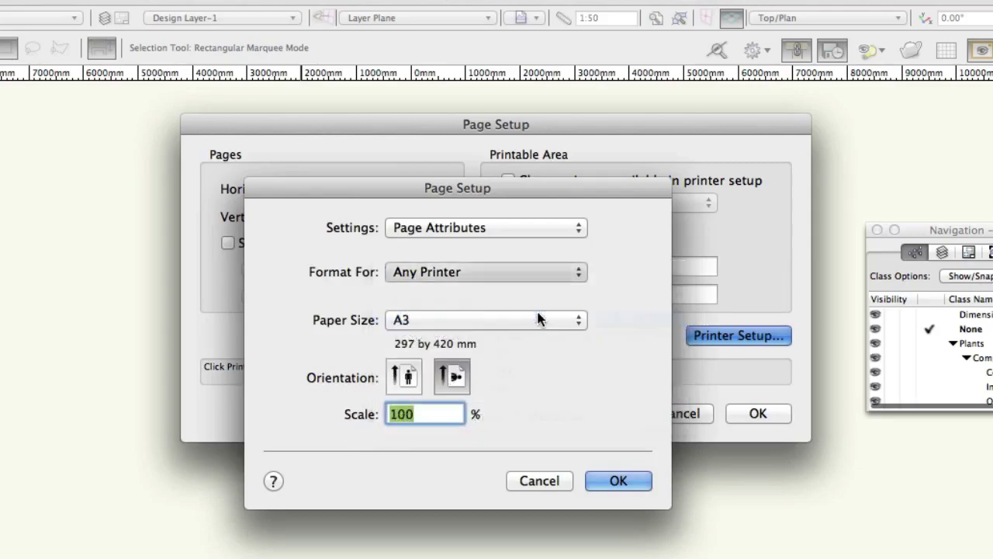
pyautogui.click(489, 327)
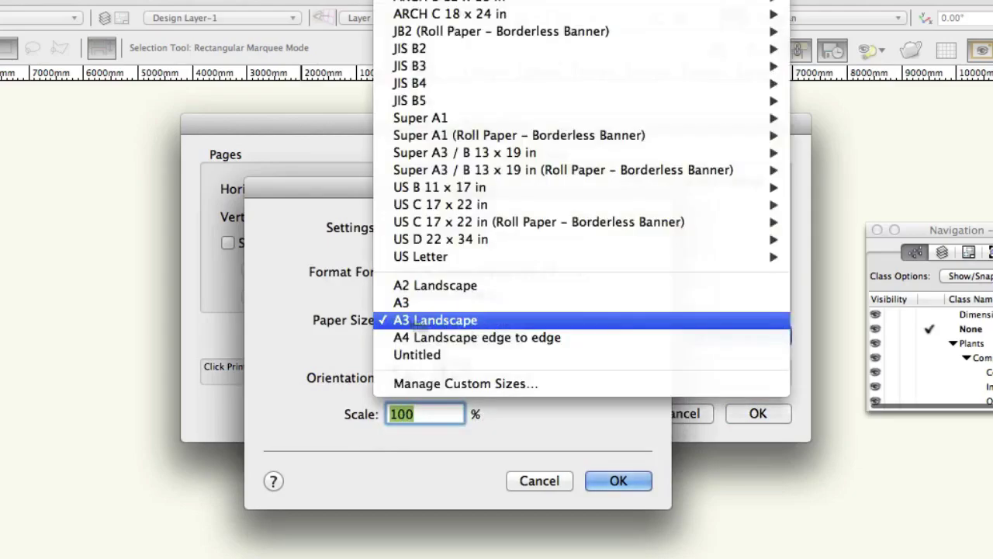
pyautogui.click(338, 293)
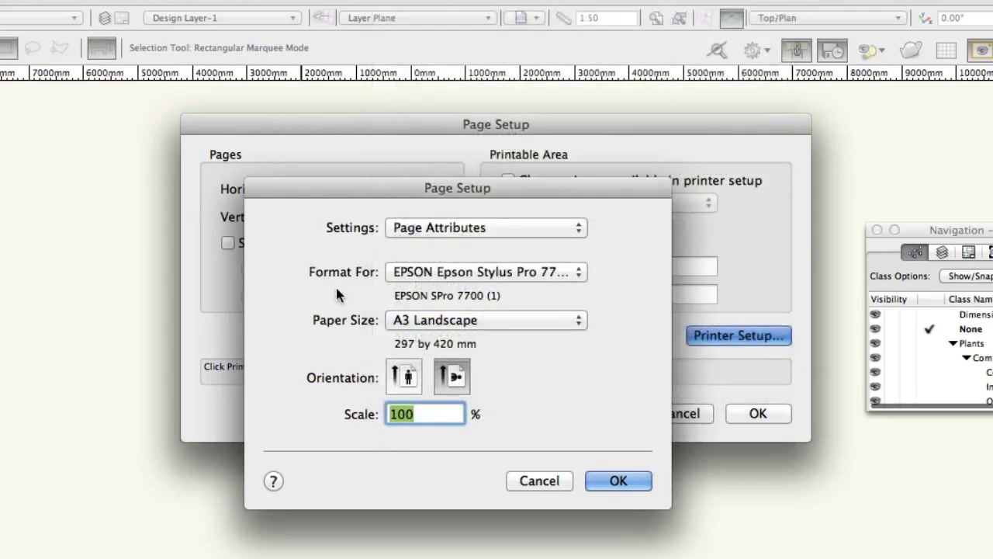
pyautogui.click(548, 481)
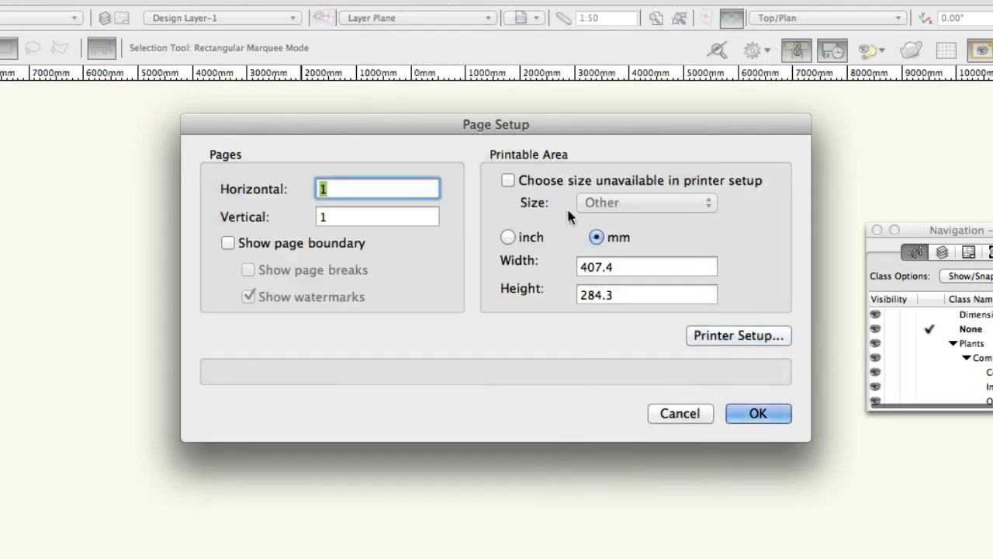
# Allow a page size unavailable in the printer setup and set the printable area to ISO A1.
pyautogui.click(545, 182)
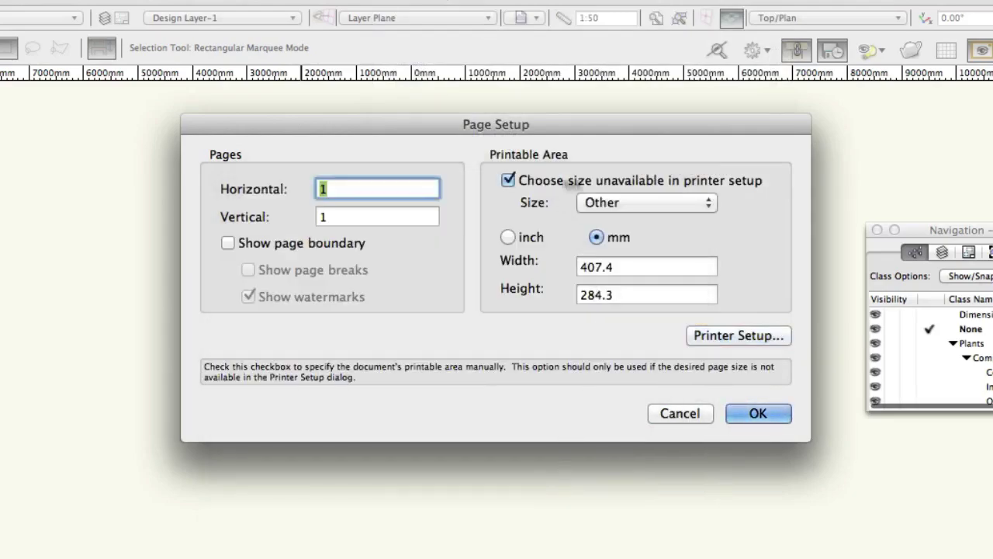
pyautogui.click(692, 203)
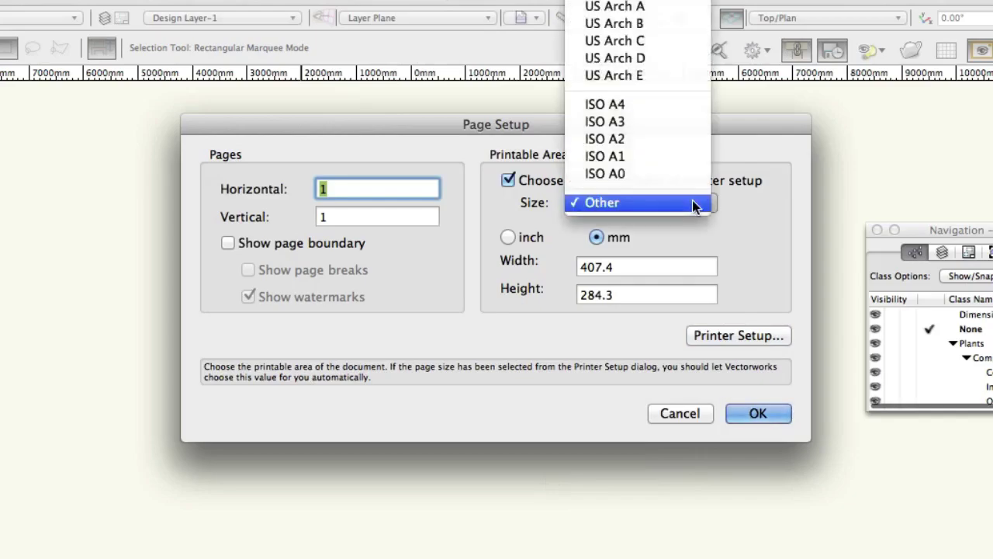
pyautogui.click(683, 156)
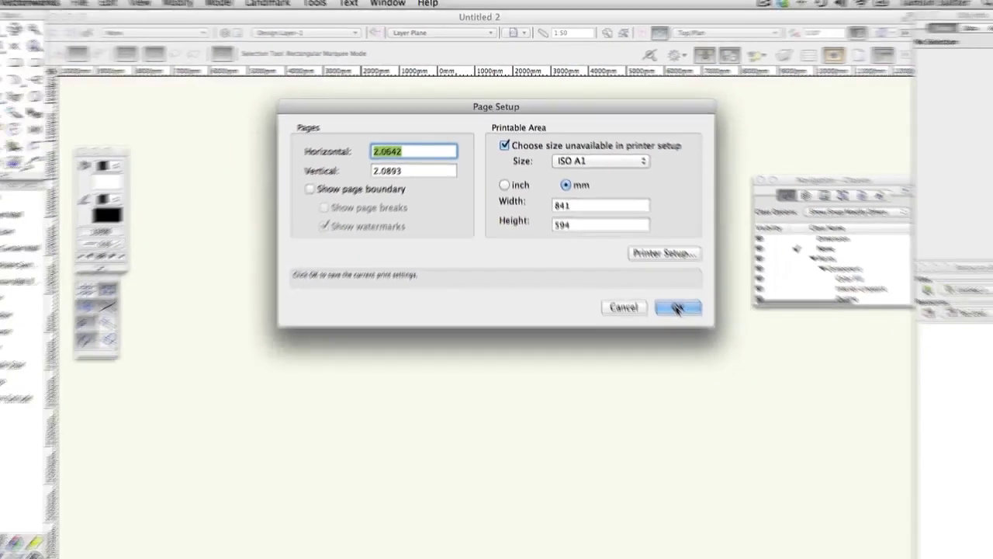
pyautogui.click(758, 412)
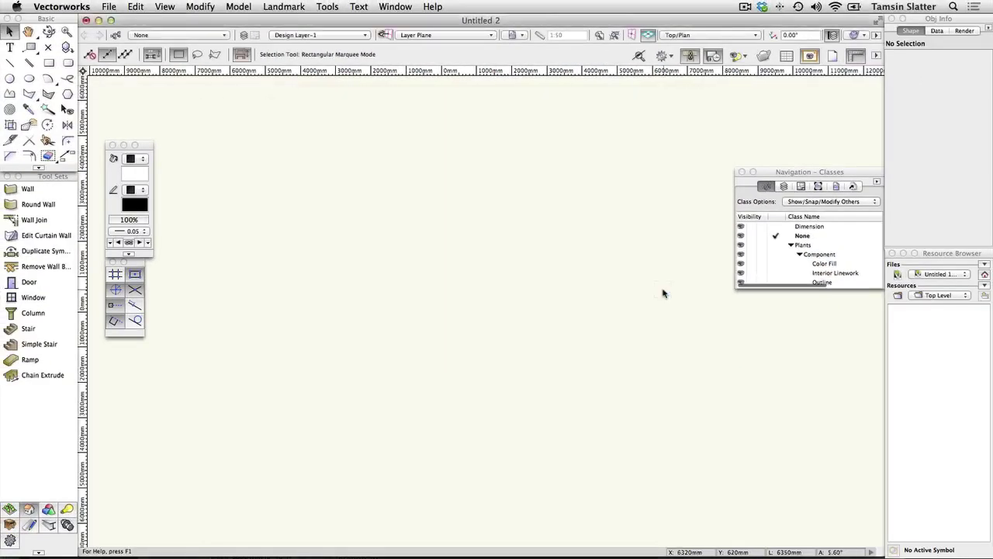
# Show the page boundary on the drawing and fit the whole page to the window.
pyautogui.click(835, 60)
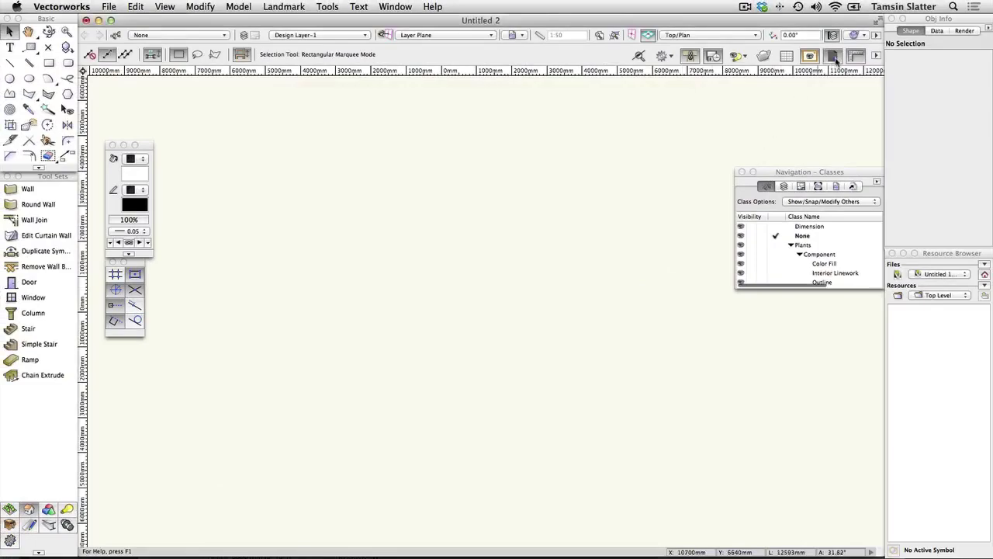
pyautogui.click(599, 35)
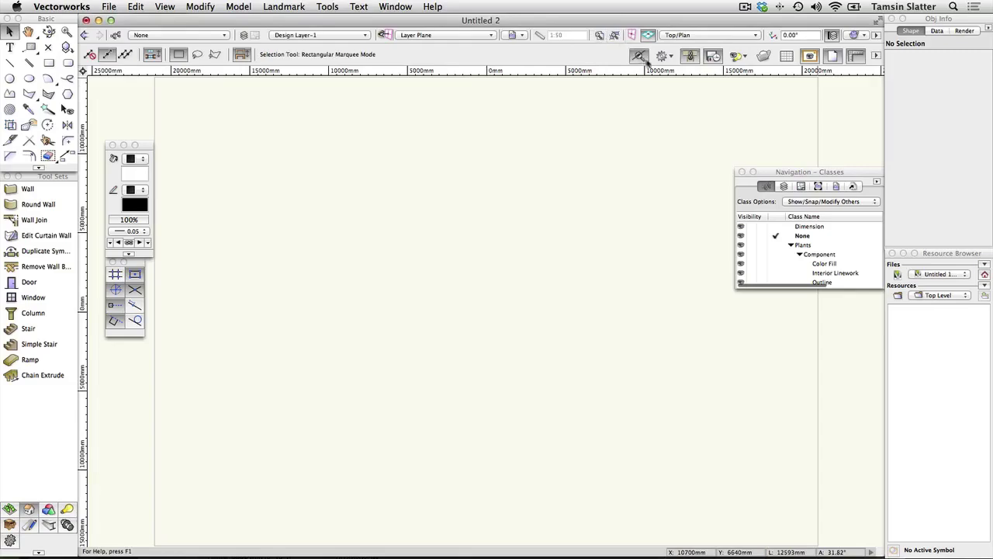
pyautogui.click(834, 58)
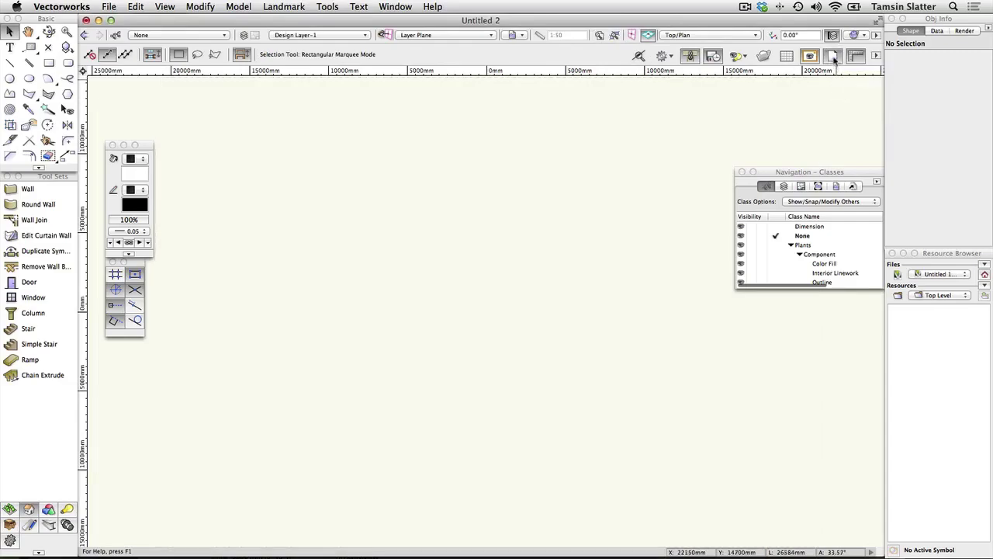
pyautogui.click(833, 56)
pyautogui.click(833, 57)
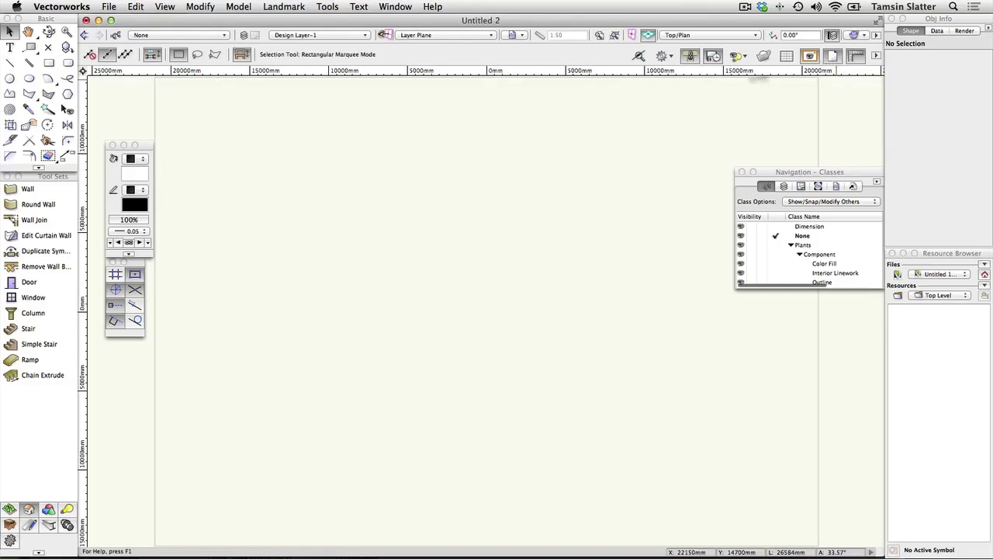
# Review the page boundary, page break and watermark options in the page setup.
pyautogui.click(109, 7)
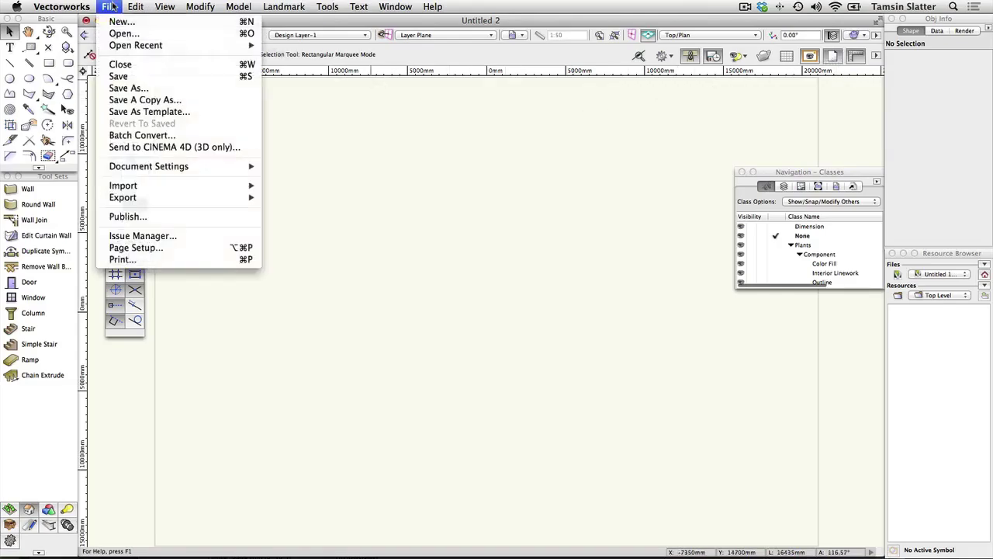
pyautogui.click(136, 247)
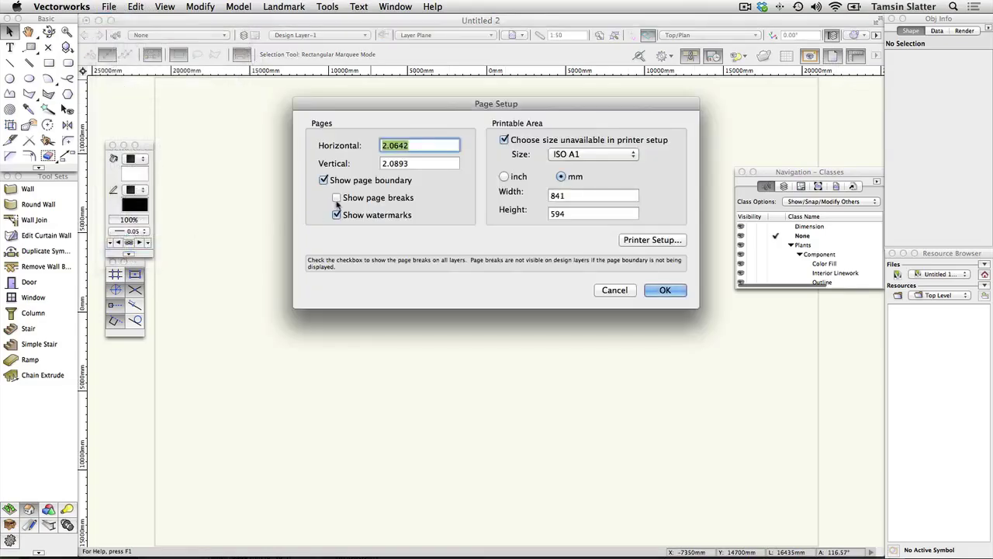
pyautogui.click(658, 292)
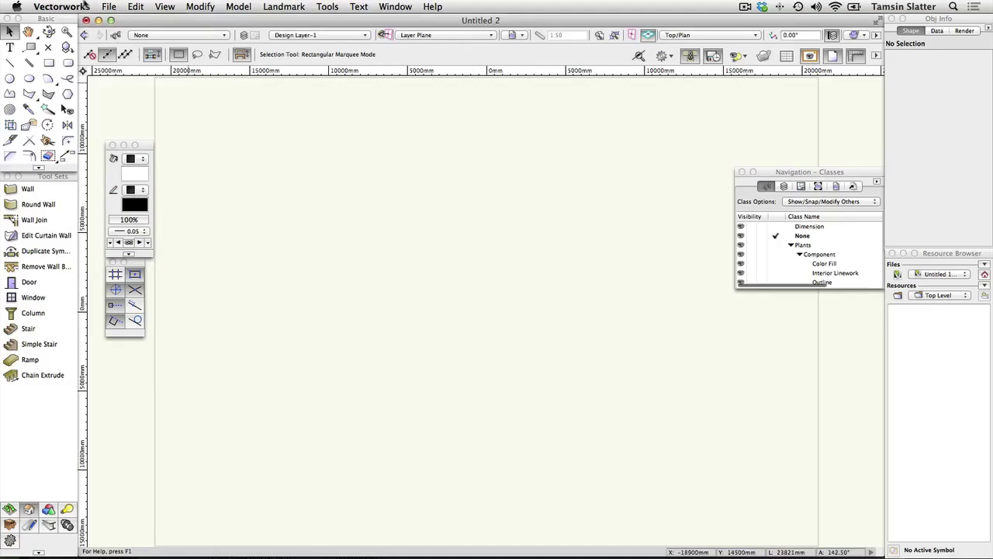
# Set the document's length units to Millimeters in the document settings.
pyautogui.click(109, 7)
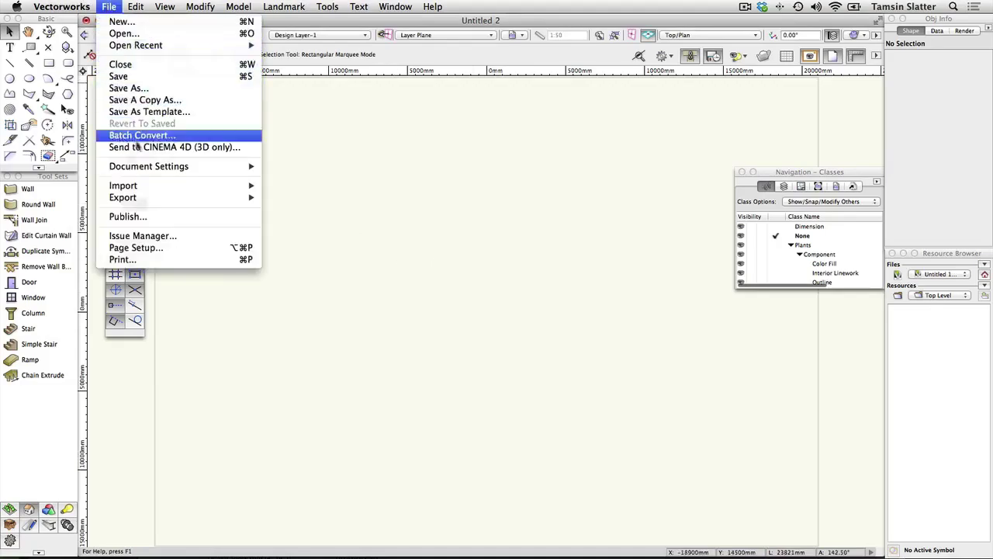
pyautogui.moveTo(171, 167)
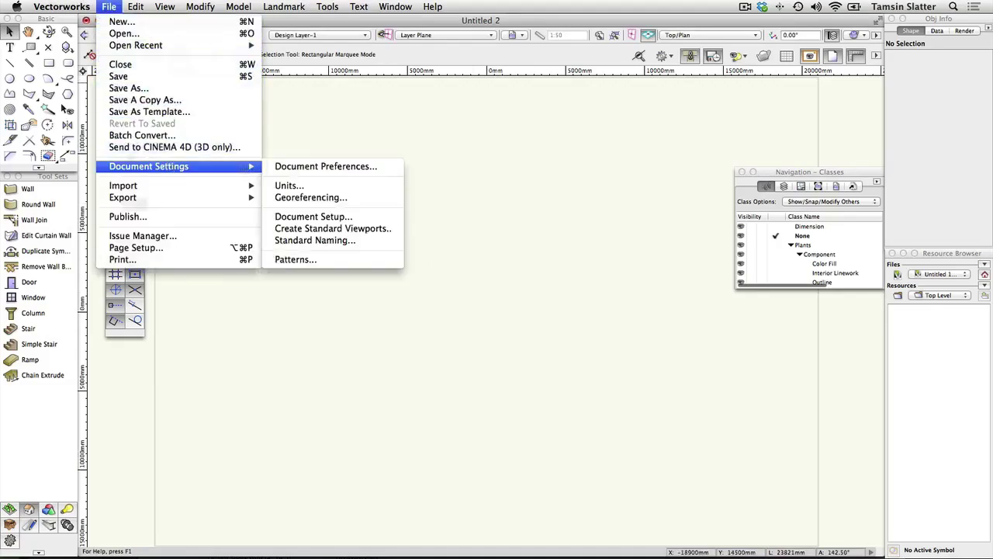
pyautogui.click(302, 186)
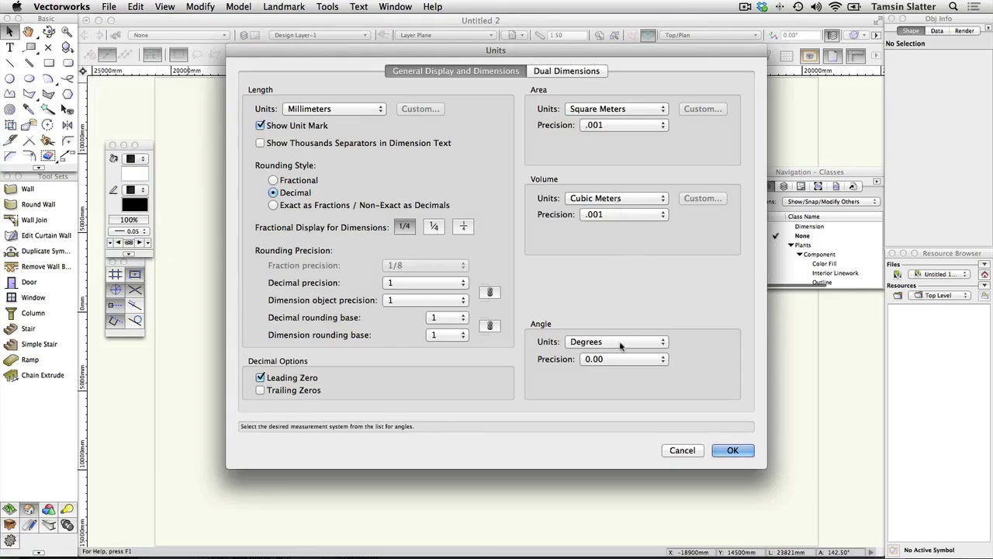
pyautogui.click(360, 112)
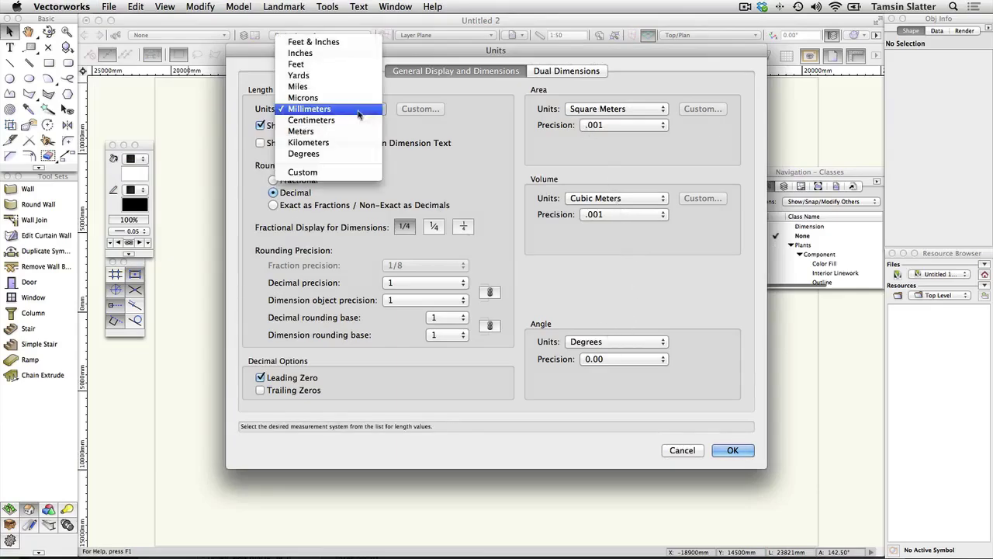
pyautogui.click(364, 110)
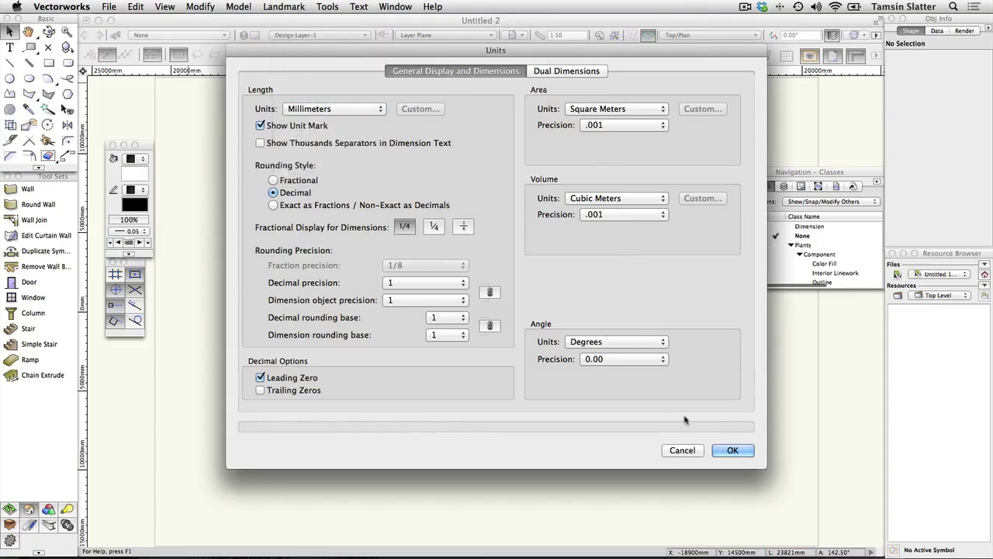
pyautogui.click(731, 451)
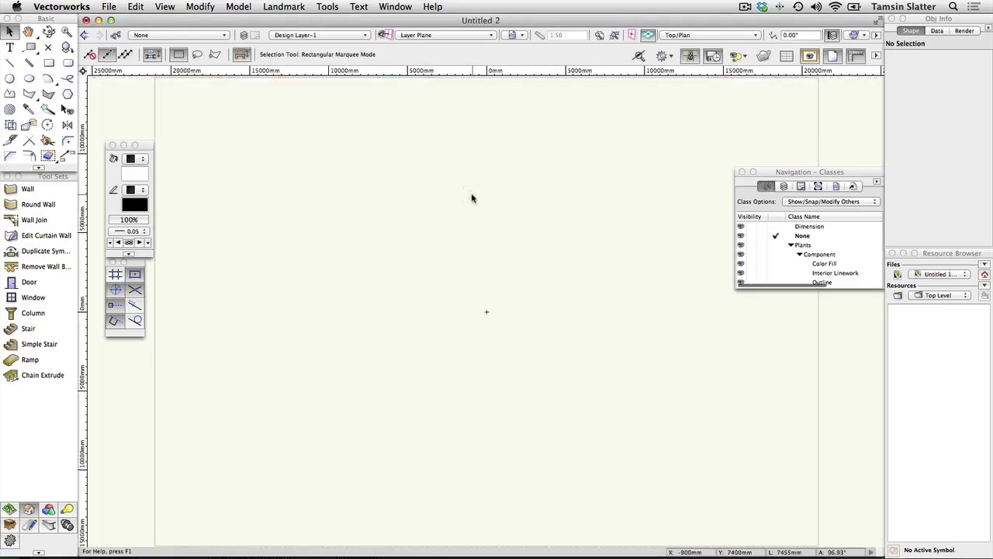
# Apply a scale of 1:50 to the active design layer with text scaling enabled.
pyautogui.click(539, 36)
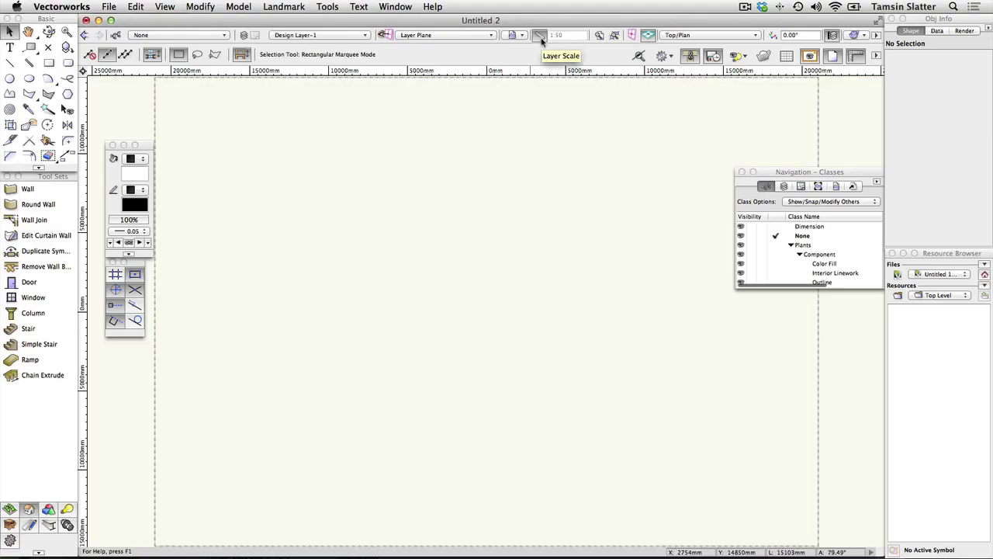
pyautogui.click(541, 37)
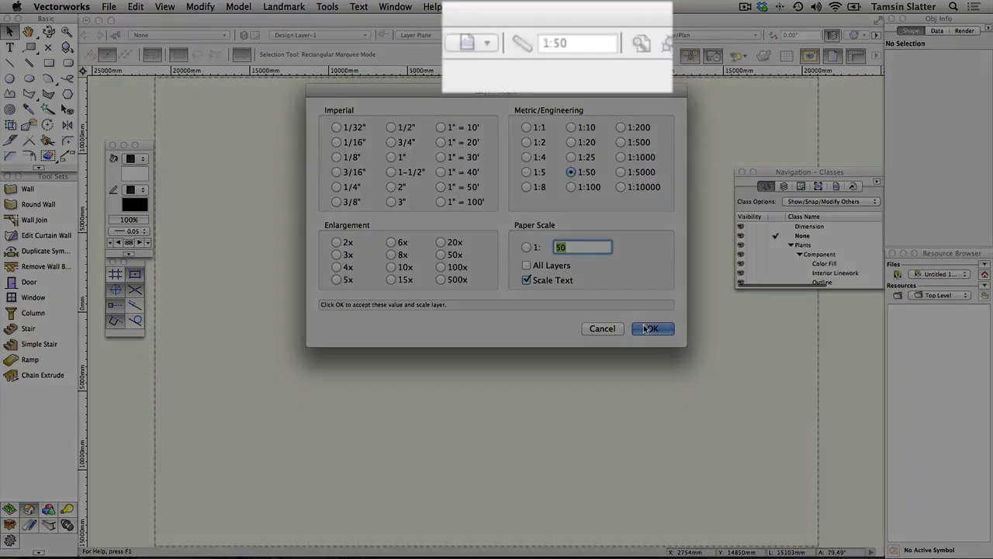
pyautogui.click(649, 329)
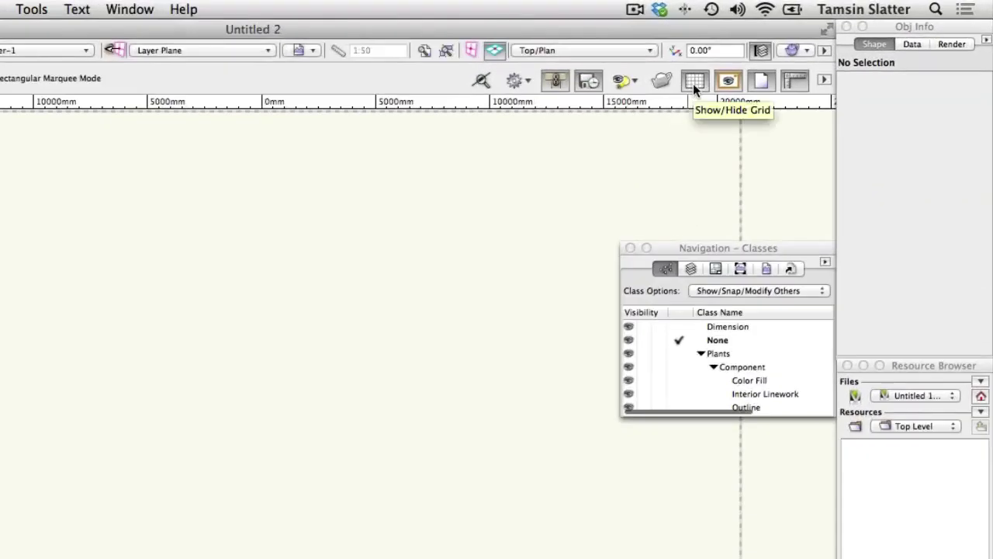
# Show the grid on the drawing page.
pyautogui.click(693, 83)
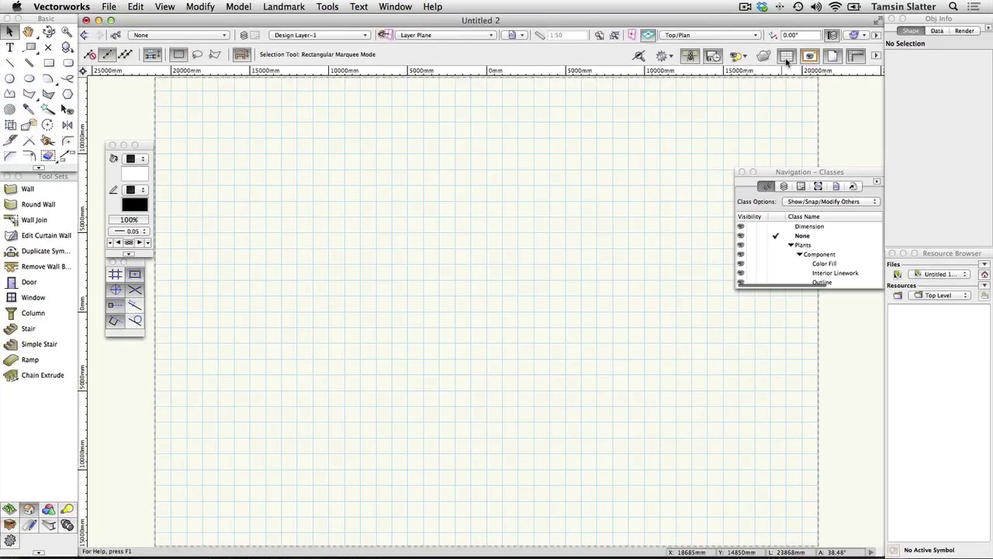
pyautogui.scroll(-1, 476, 343)
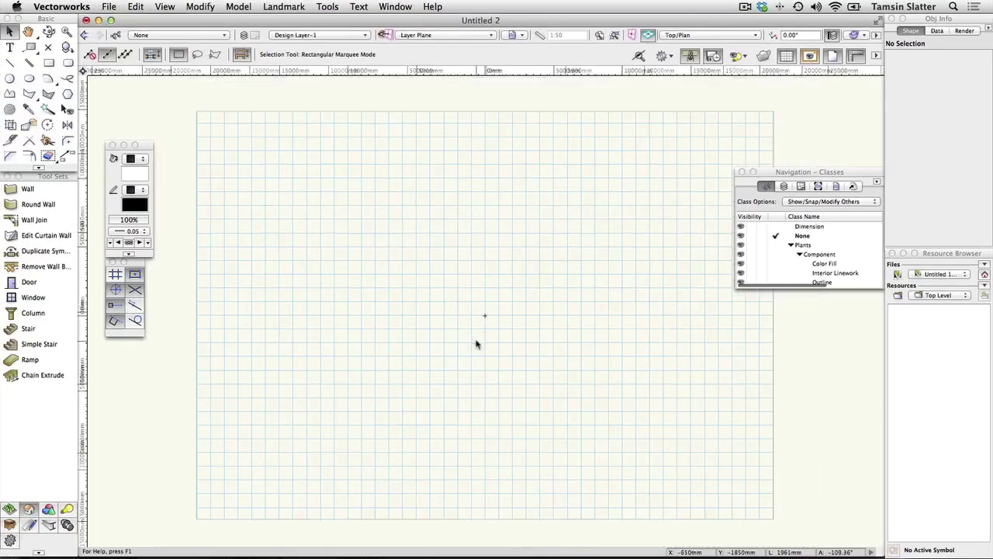
# Set the symmetrical snap grid spacing to 1 mm in the SmartCursor grid settings.
pyautogui.scroll(5, 476, 344)
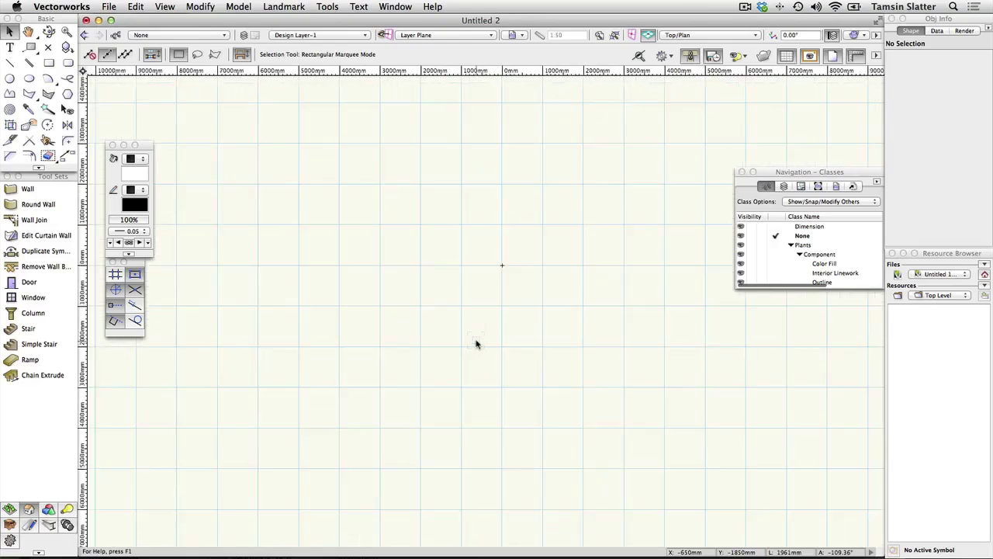
pyautogui.scroll(-2, 476, 344)
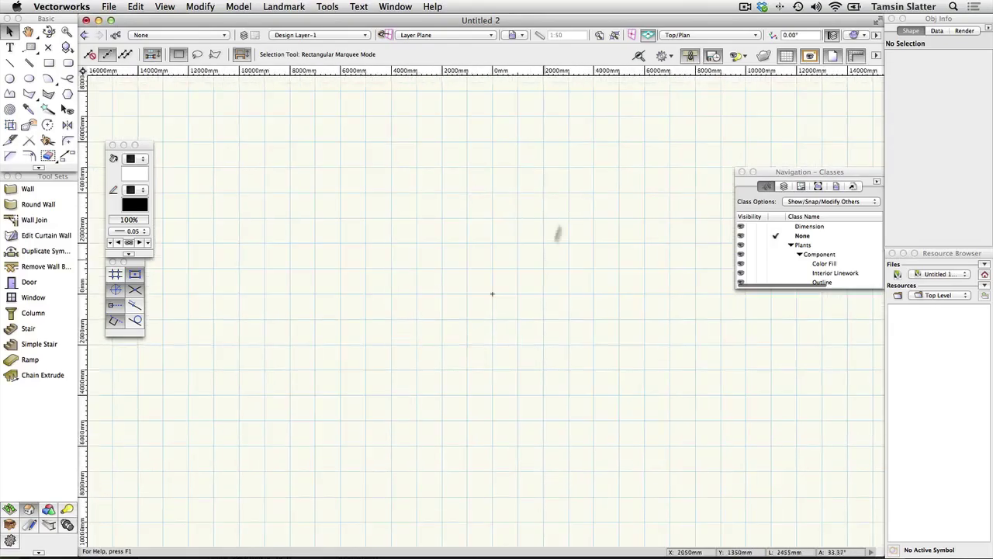
pyautogui.click(600, 36)
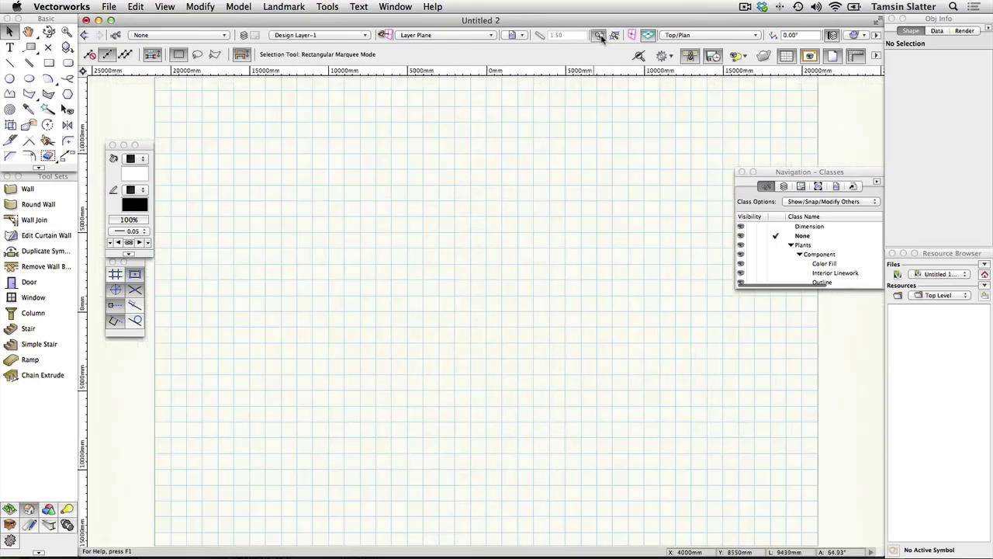
pyautogui.click(116, 275)
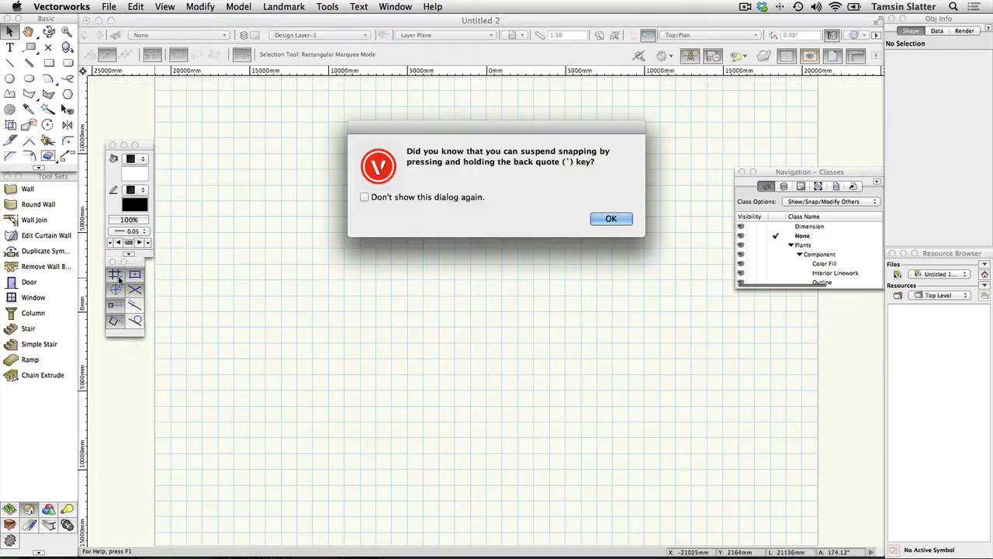
pyautogui.click(610, 219)
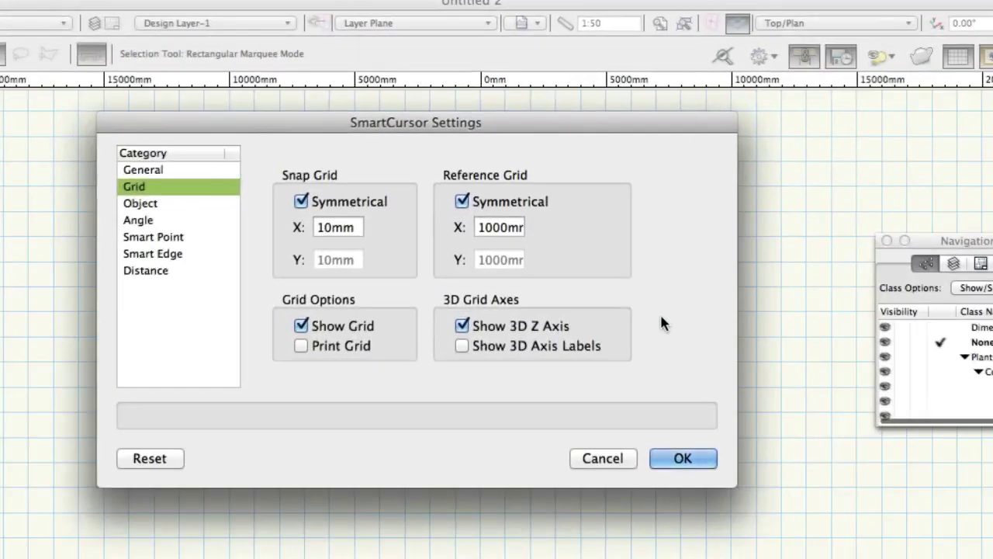
pyautogui.doubleClick(323, 229)
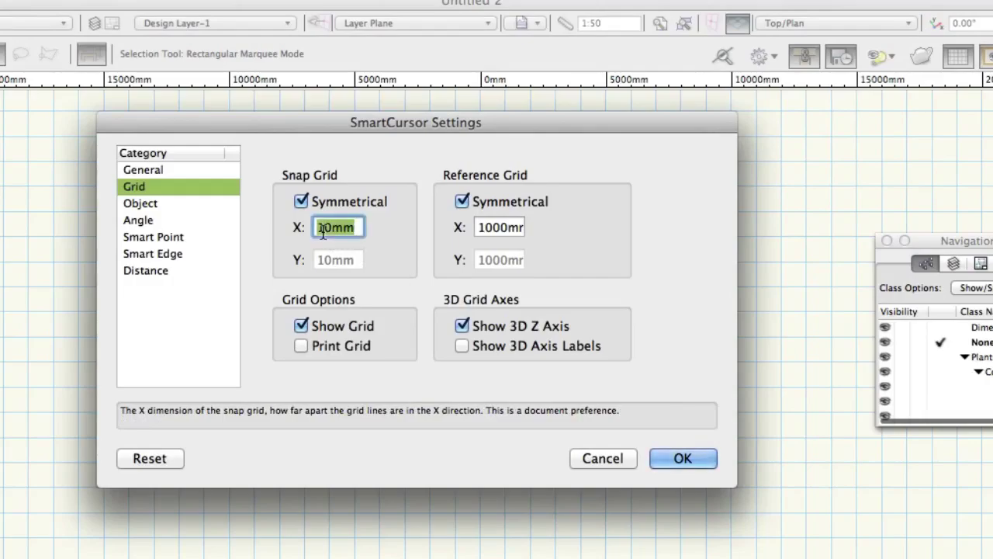
pyautogui.write('1')
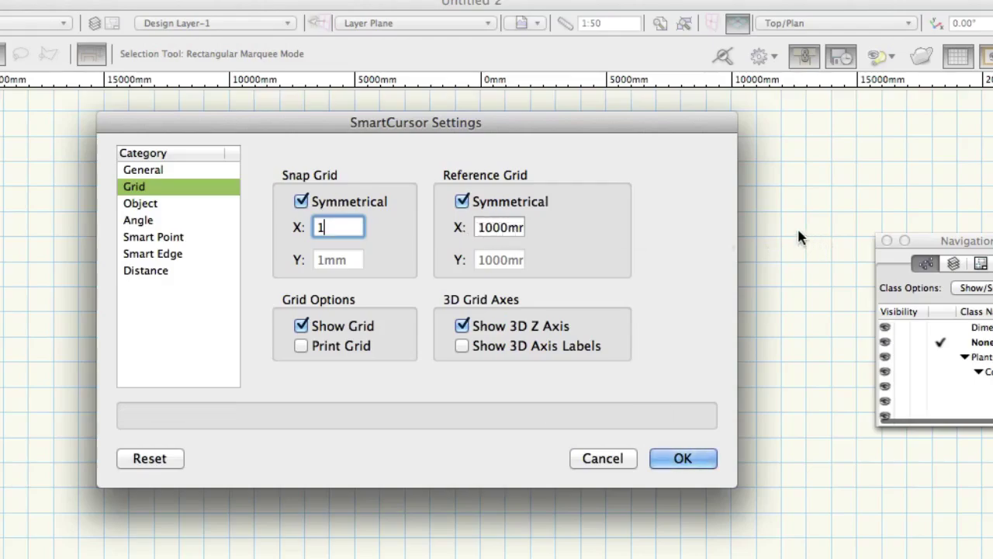
# Set the reference grid spacing to 1000 mm, apply the grid settings and toggle grid snapping.
pyautogui.click(506, 227)
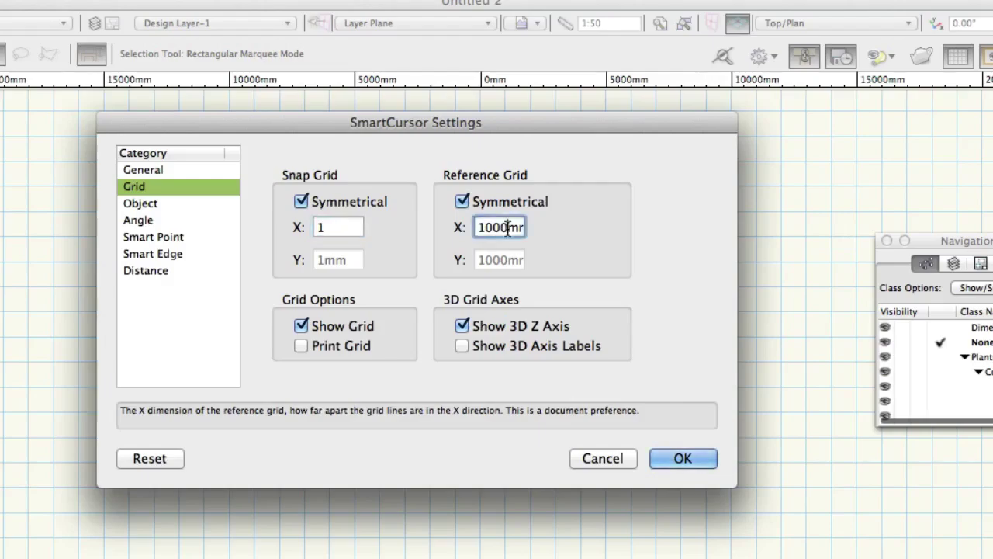
pyautogui.doubleClick(506, 226)
pyautogui.write('1000')
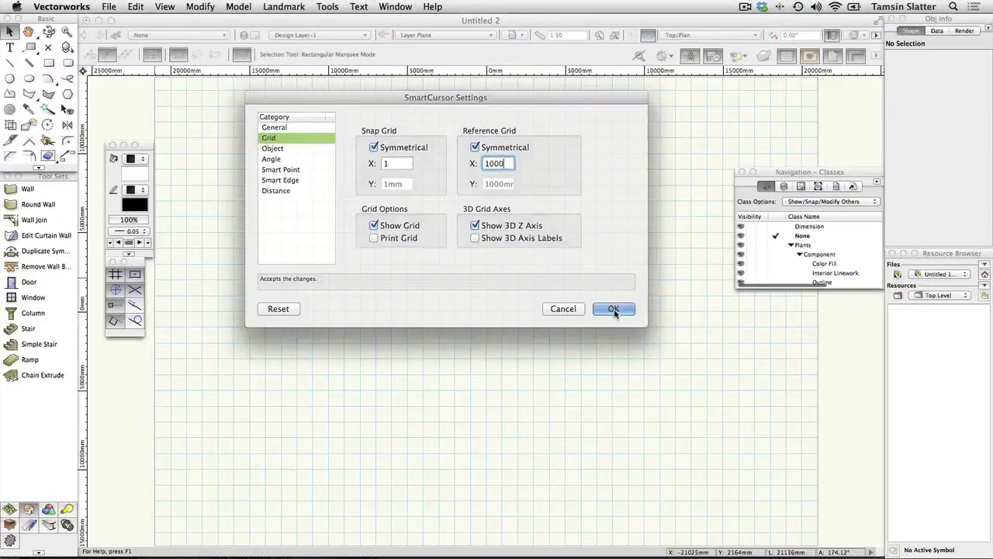
pyautogui.click(682, 461)
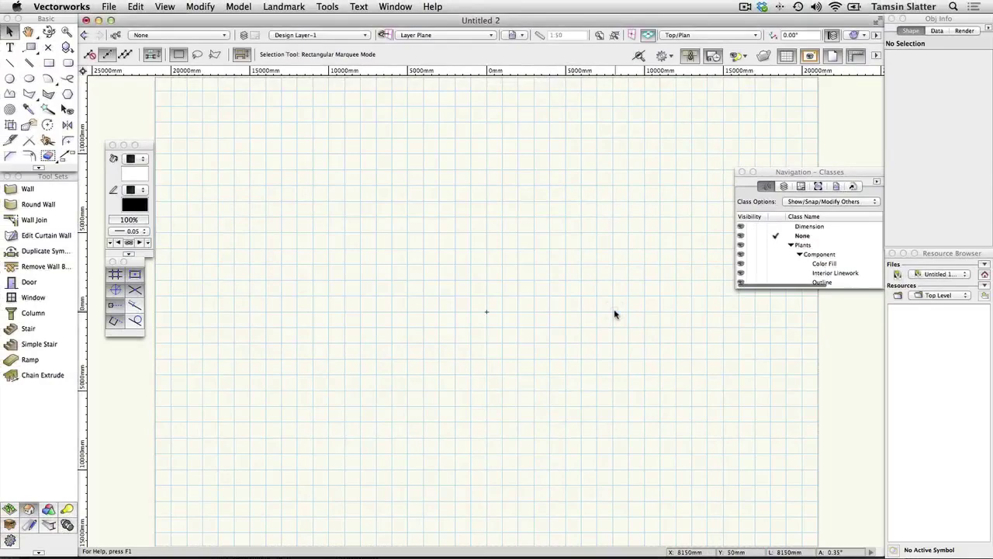
pyautogui.click(115, 275)
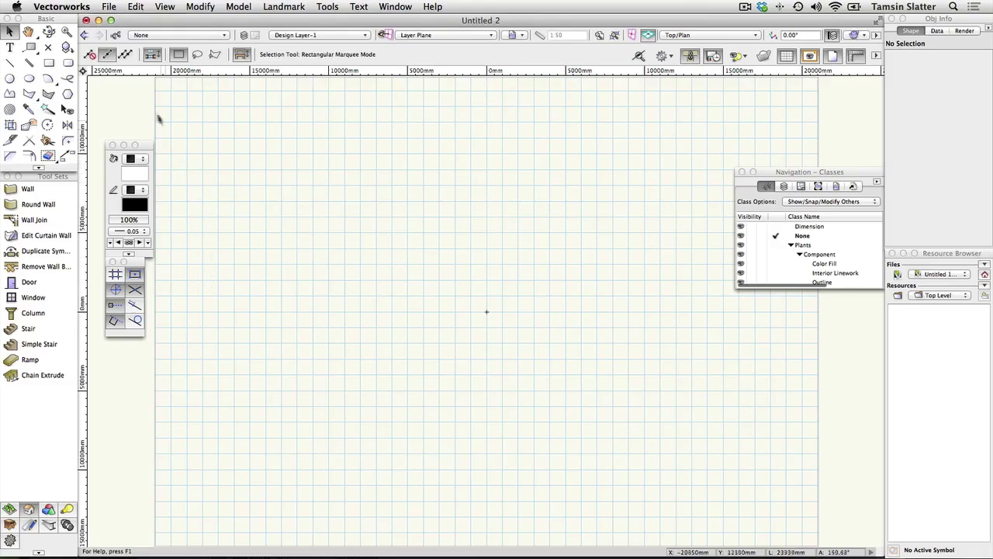
# Enable auto-classing in the document's standard naming settings and auto-class all existing objects.
pyautogui.click(111, 8)
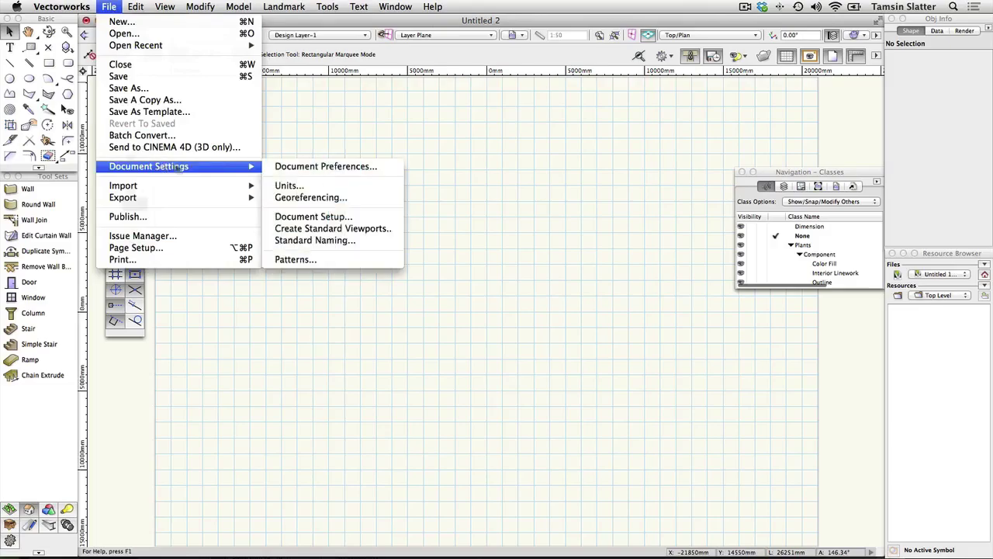
pyautogui.moveTo(249, 167)
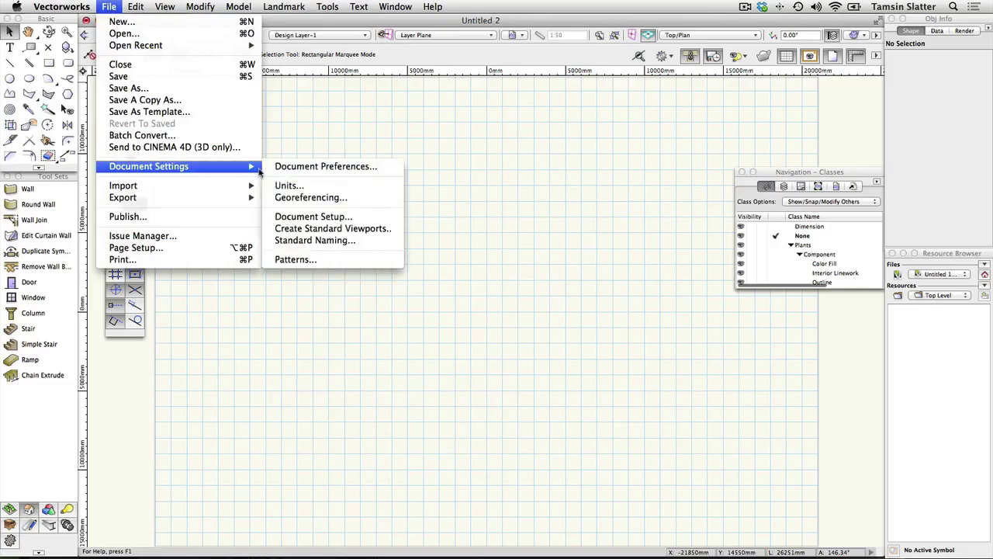
pyautogui.click(321, 241)
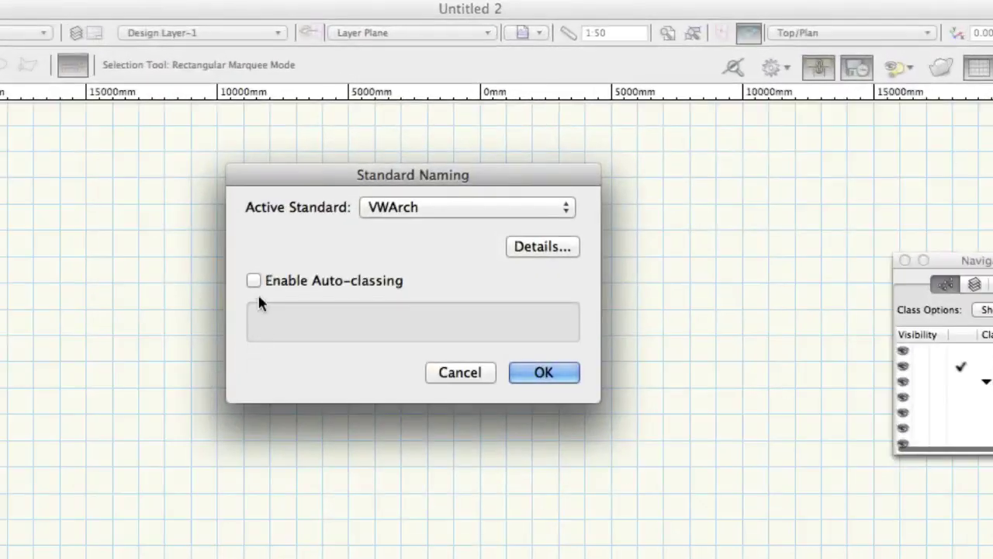
pyautogui.click(254, 281)
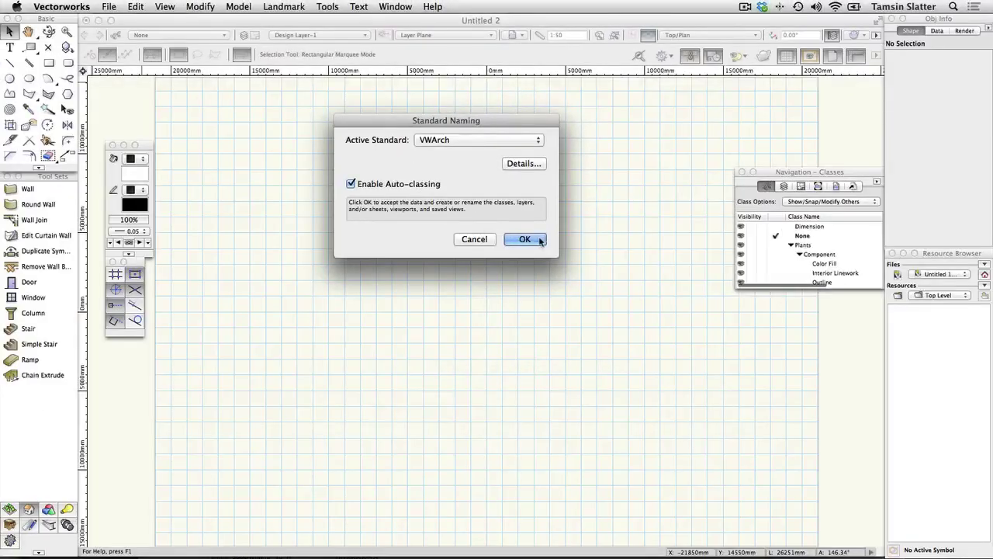
pyautogui.click(539, 240)
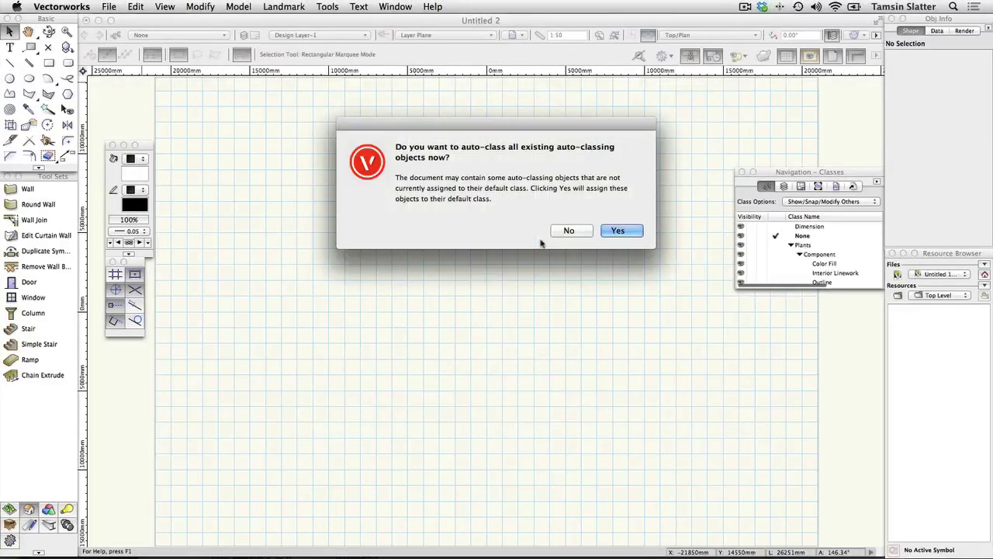
pyautogui.click(616, 232)
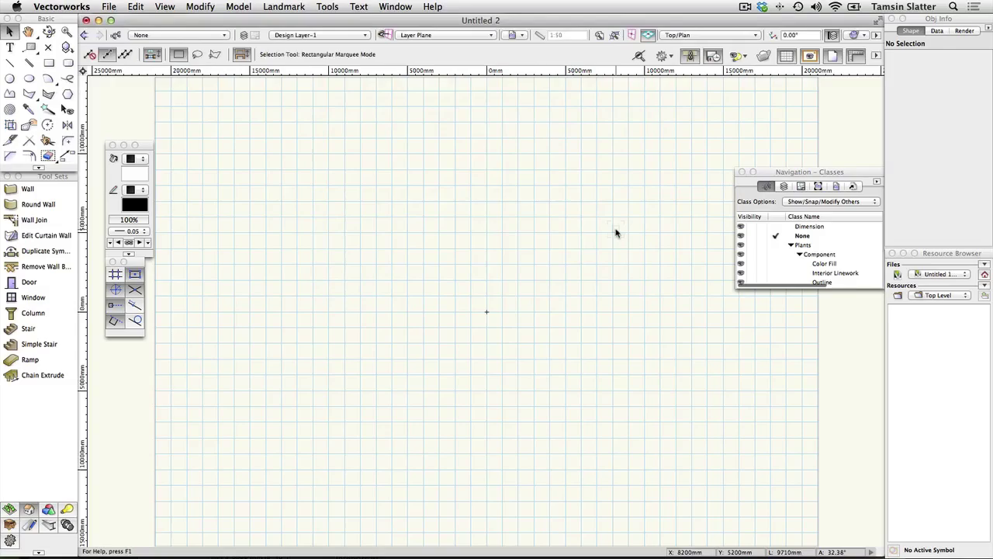
# Save the document as a drawing template called My Template in the Templates folder.
pyautogui.click(109, 7)
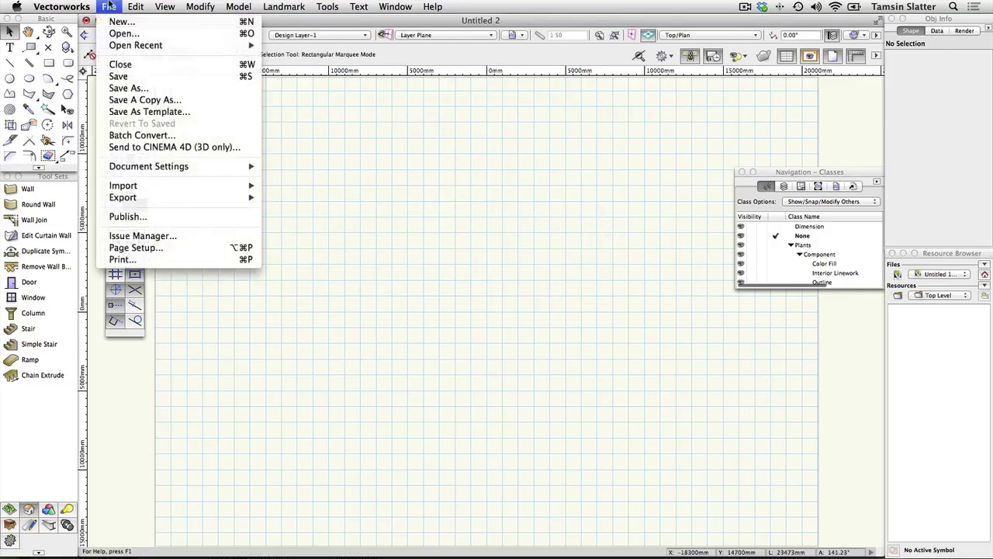
pyautogui.click(117, 111)
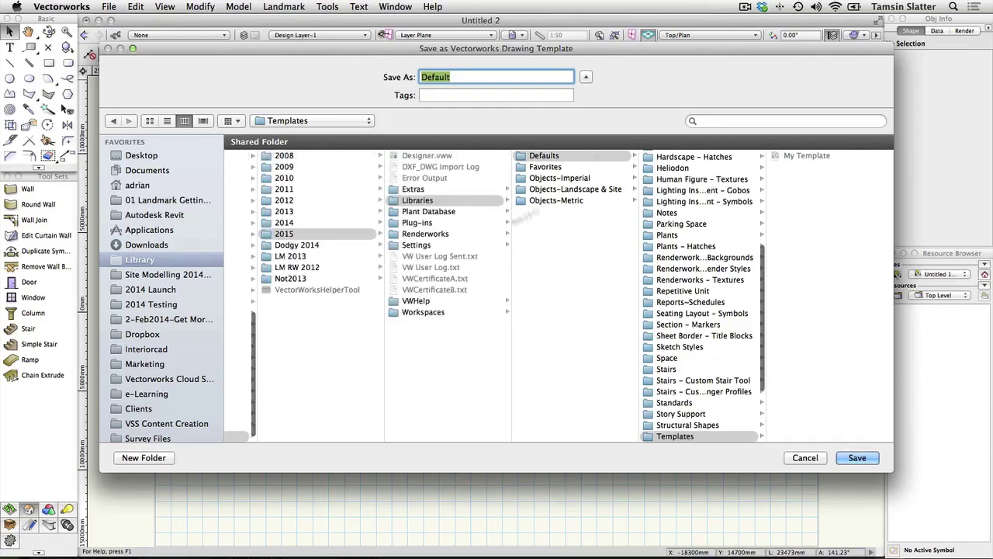
pyautogui.write('M')
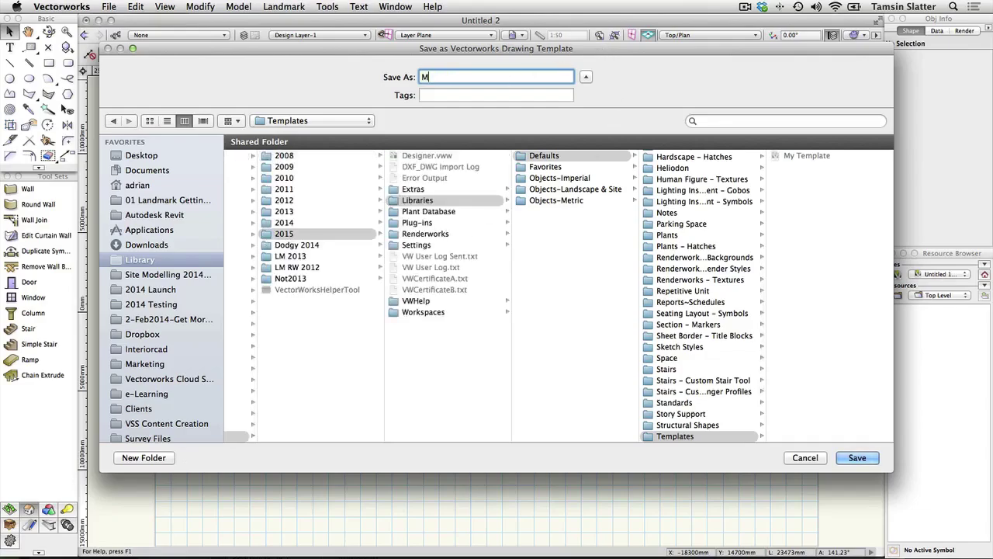
pyautogui.write('y Template')
pyautogui.click(856, 457)
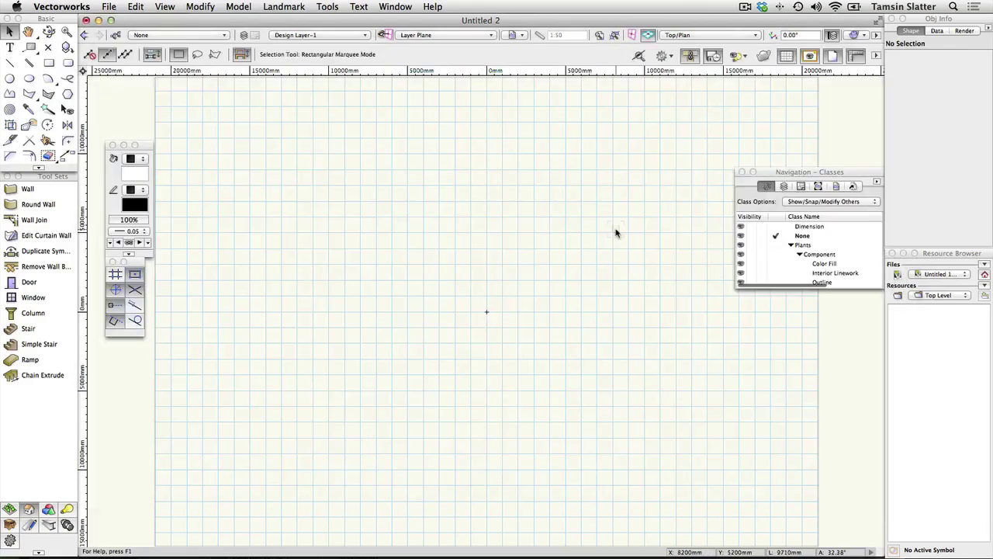